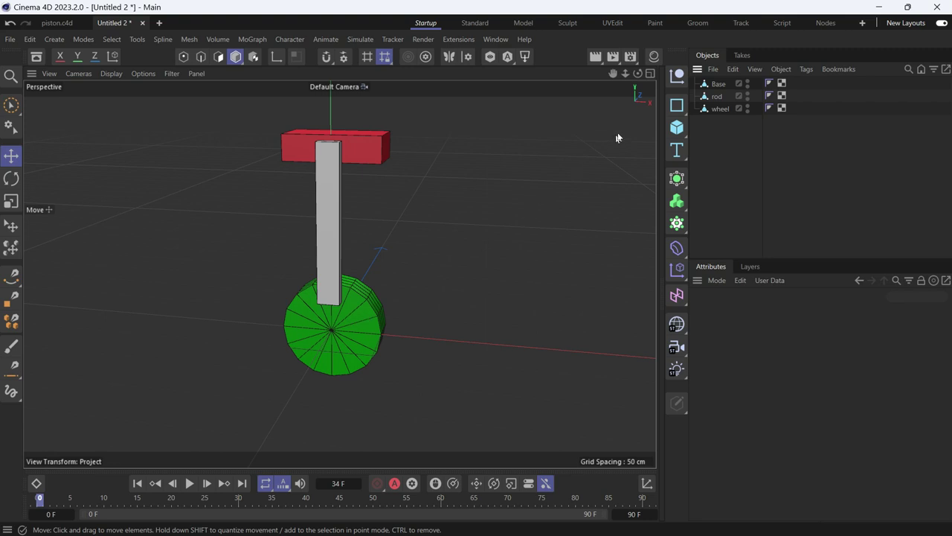
Add a null object and set its display shape to Sphere
left_click(677, 76)
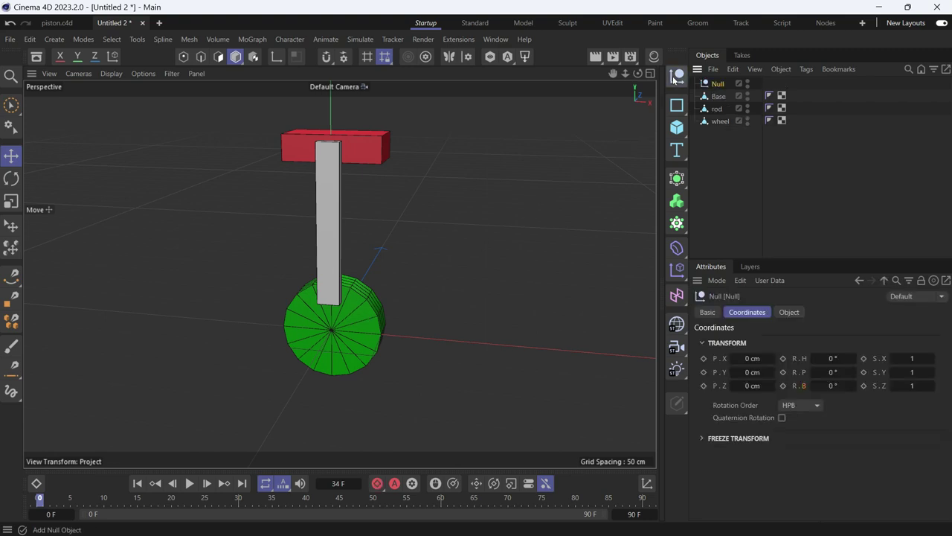
left_click(789, 312)
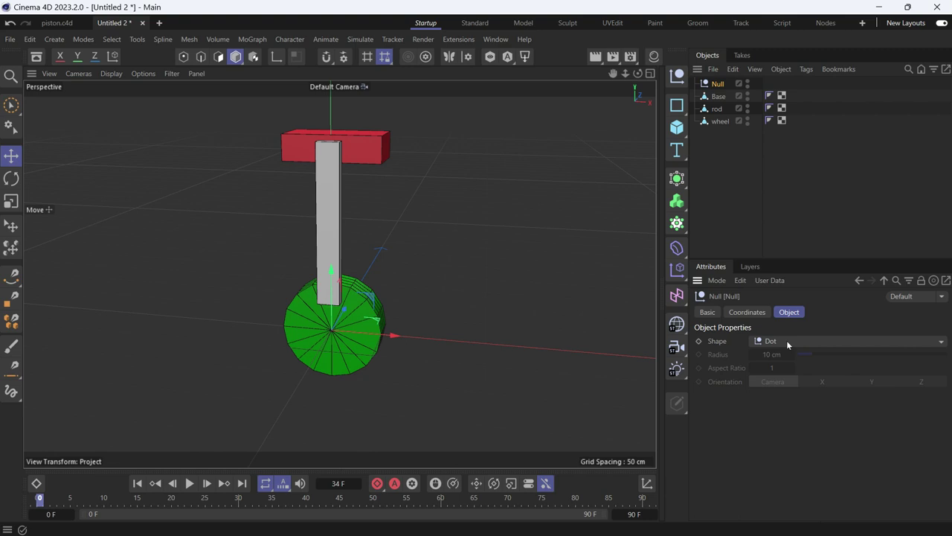
left_click(787, 340)
left_click(796, 325)
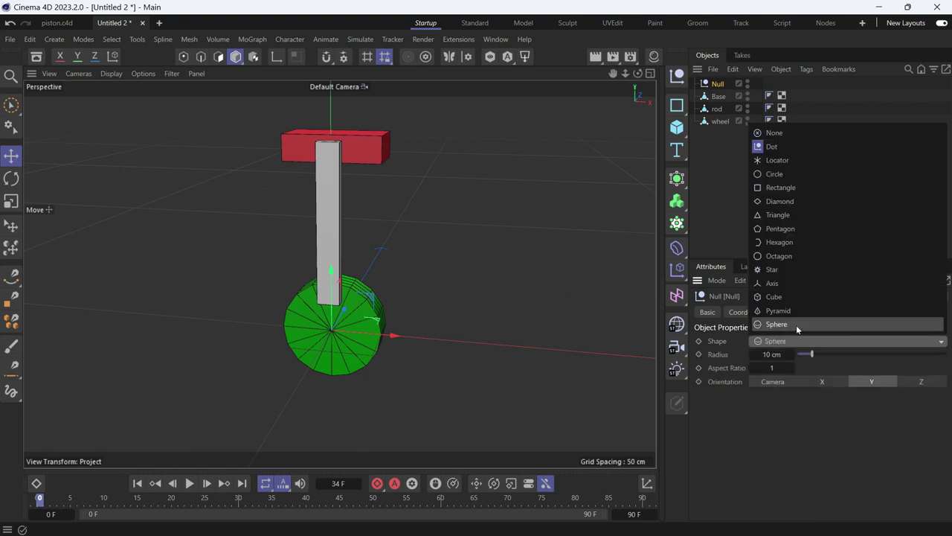
Give the null a custom yellow display color of RGB 217, 242, 22
left_click(716, 312)
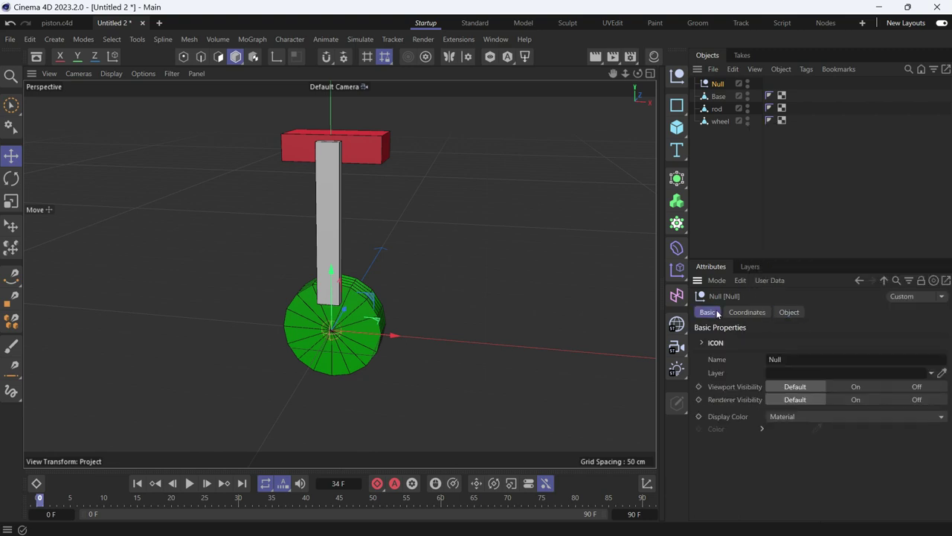
left_click(793, 415)
left_click(796, 472)
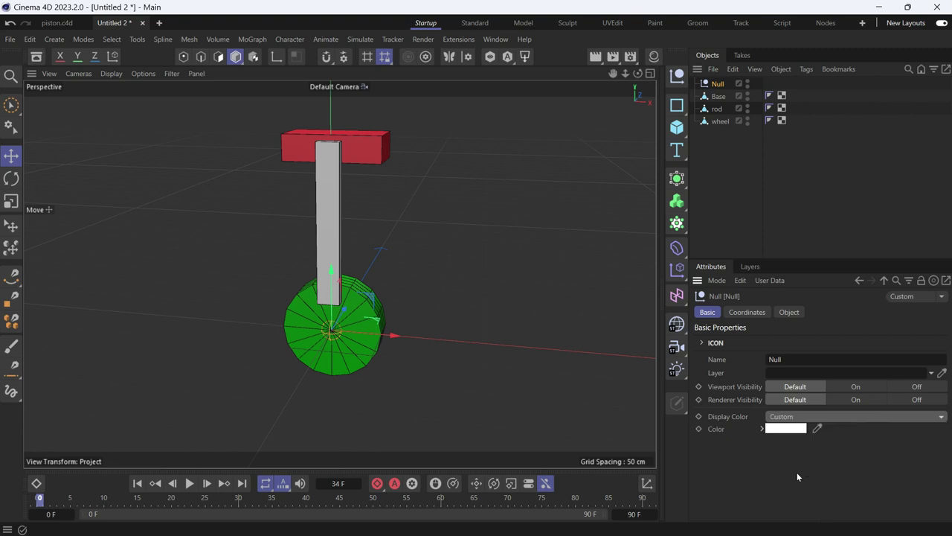
left_click(800, 430)
left_click(741, 455)
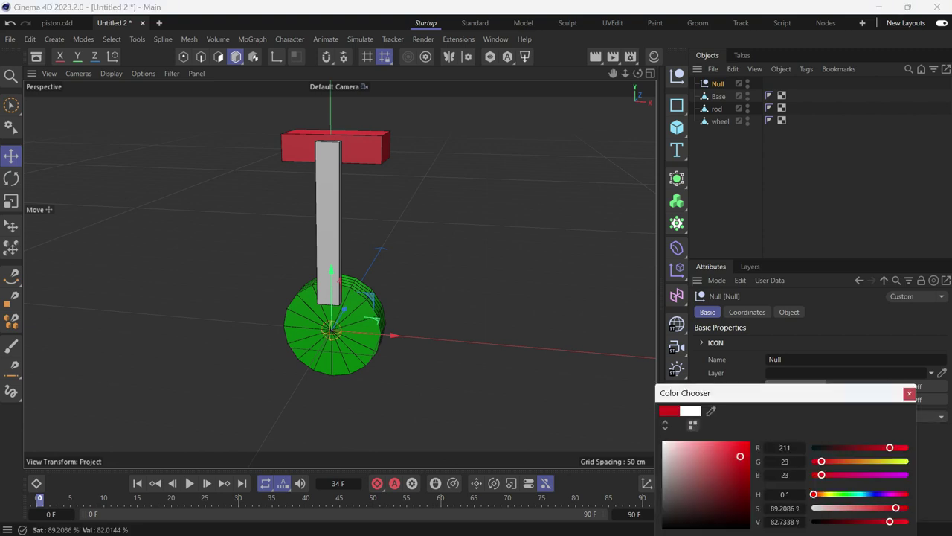
left_click(904, 462)
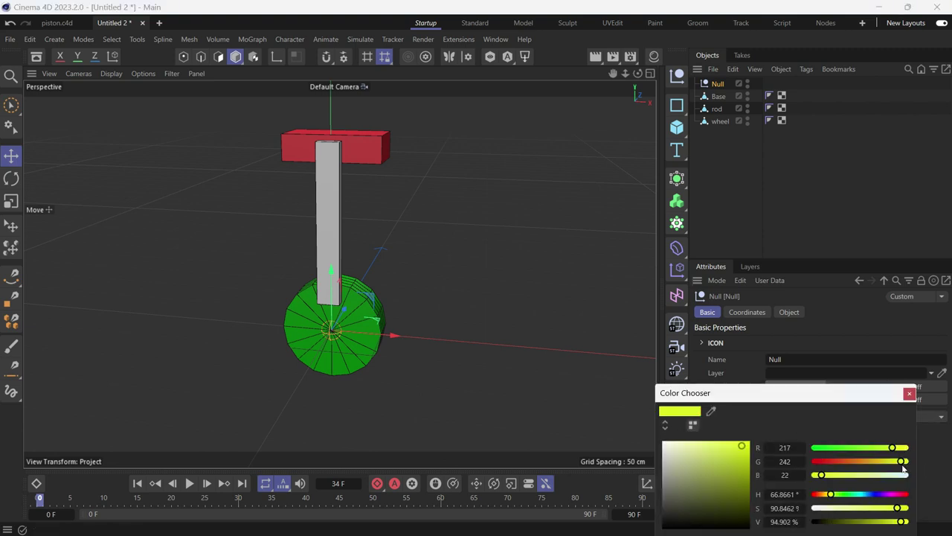
left_click(722, 138)
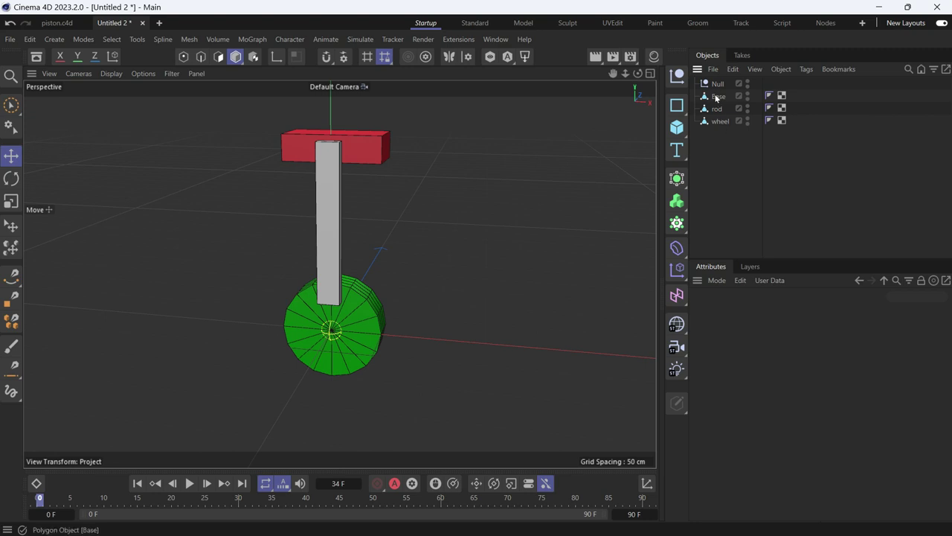
In the front view, raise the null to the rod's lower end, and make it a child of the wheel
left_click(650, 73)
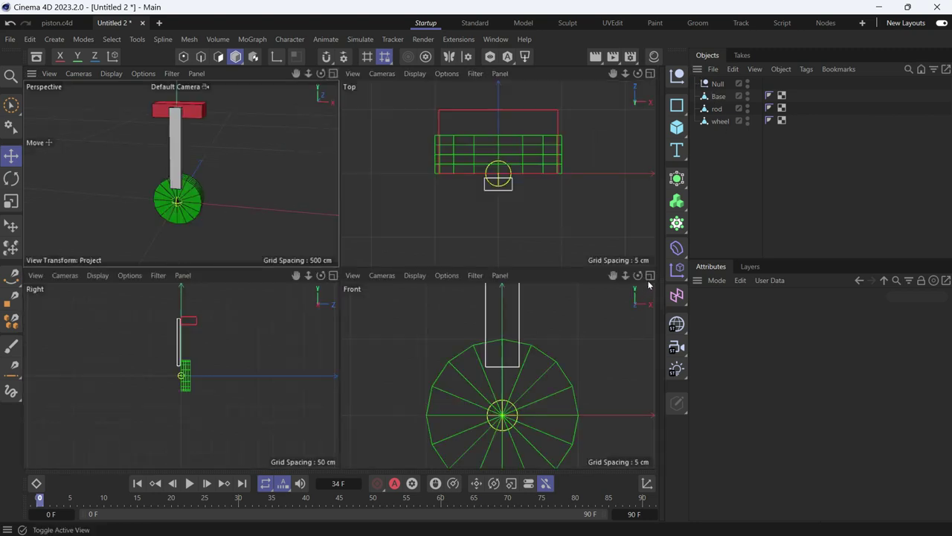
left_click(651, 276)
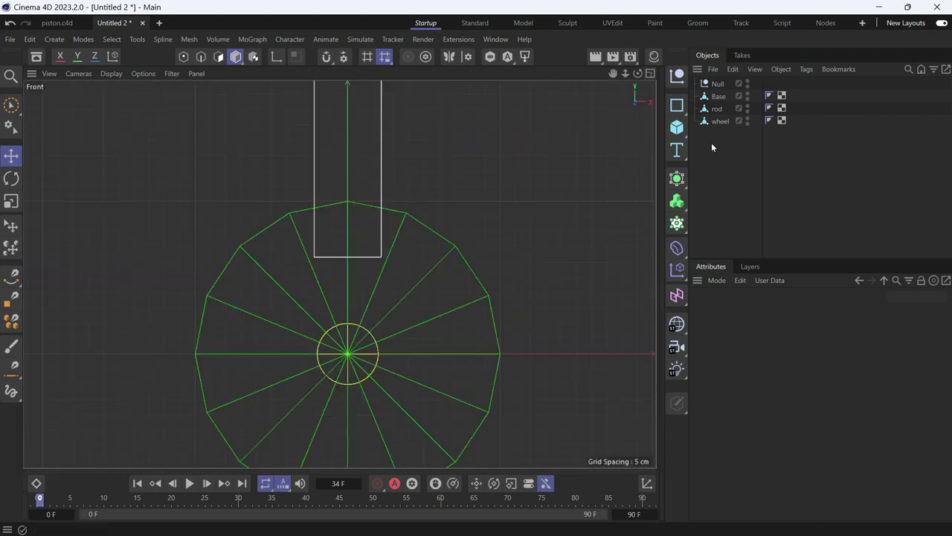
left_click(718, 84)
left_click_drag(349, 301, 351, 204)
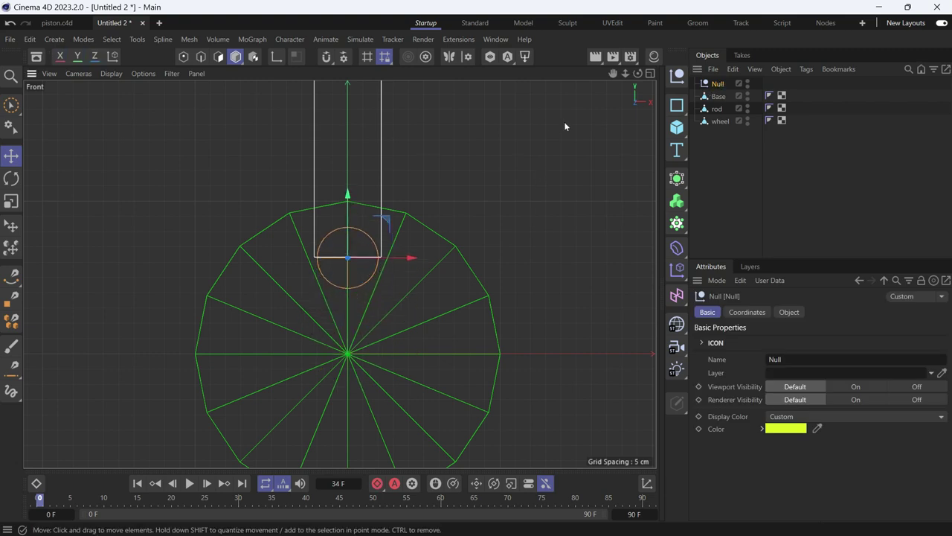
left_click(650, 73)
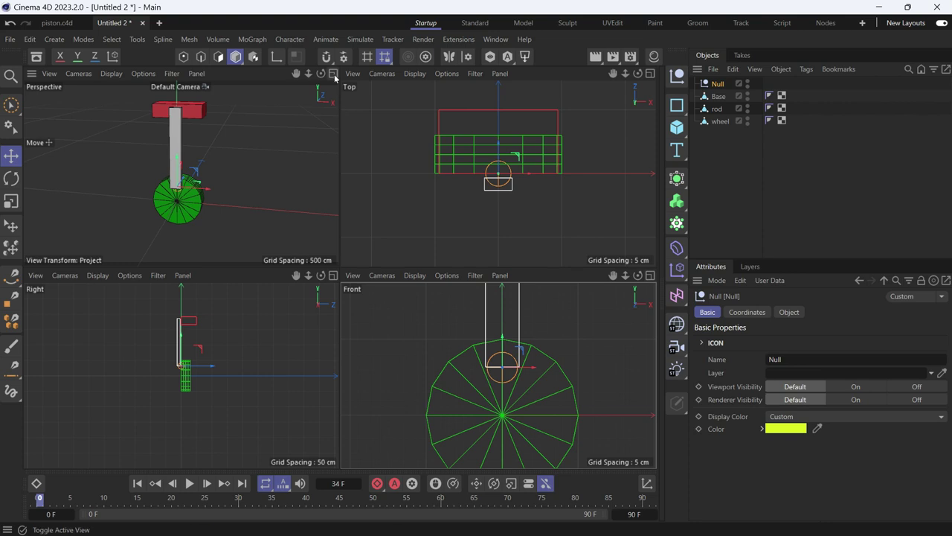
left_click(334, 73)
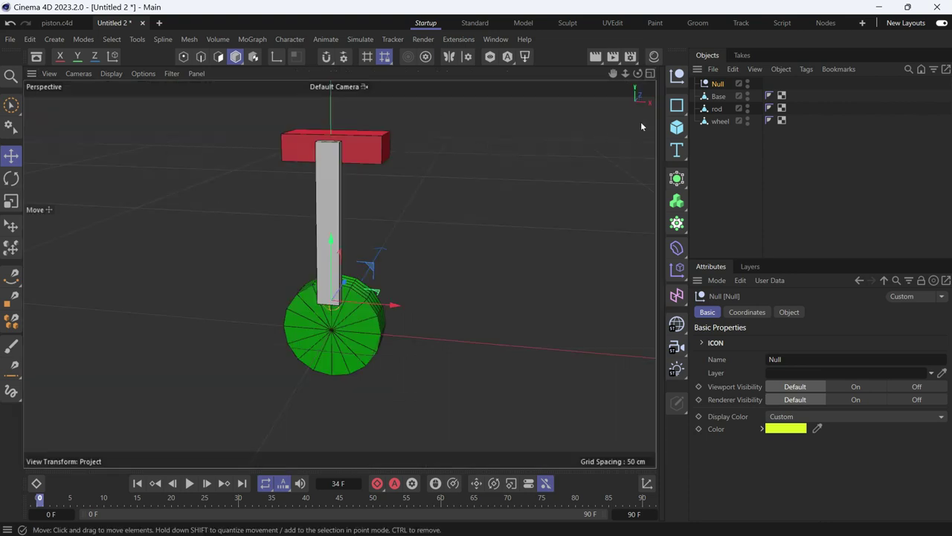
left_click_drag(718, 85, 719, 120)
Keyframe the wheel's bank rotation (R.B) at 0° on frame 0 and 360° on frame 60
left_click(721, 109)
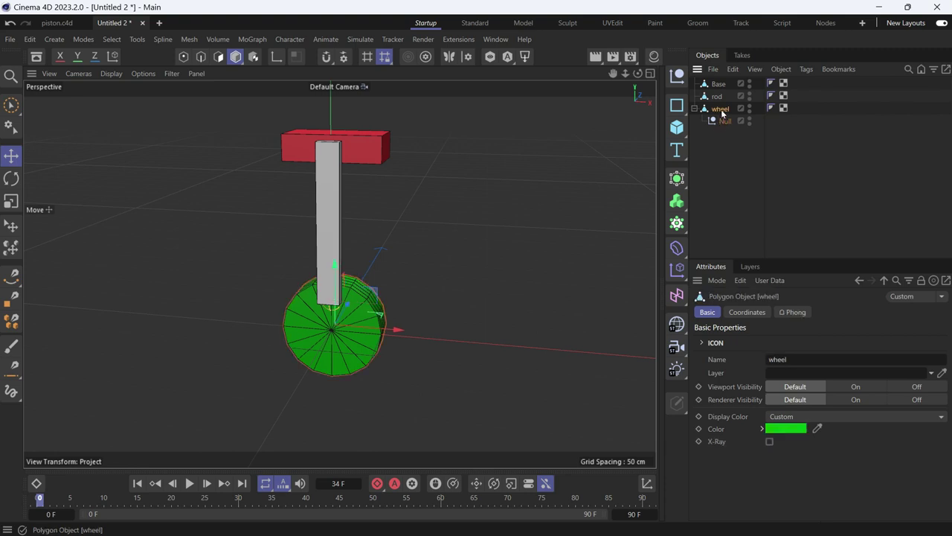
left_click(754, 313)
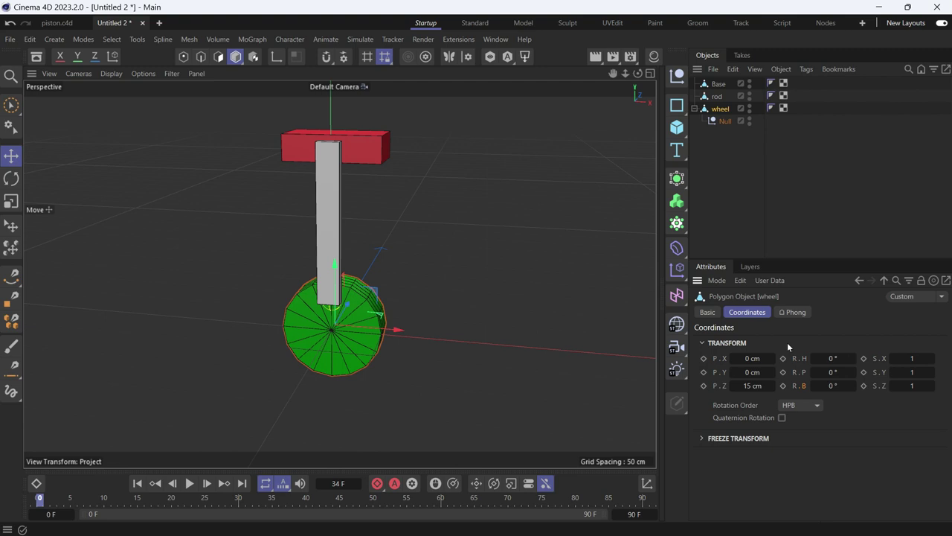
left_click(783, 386)
left_click_drag(42, 499, 444, 503)
left_click(835, 385)
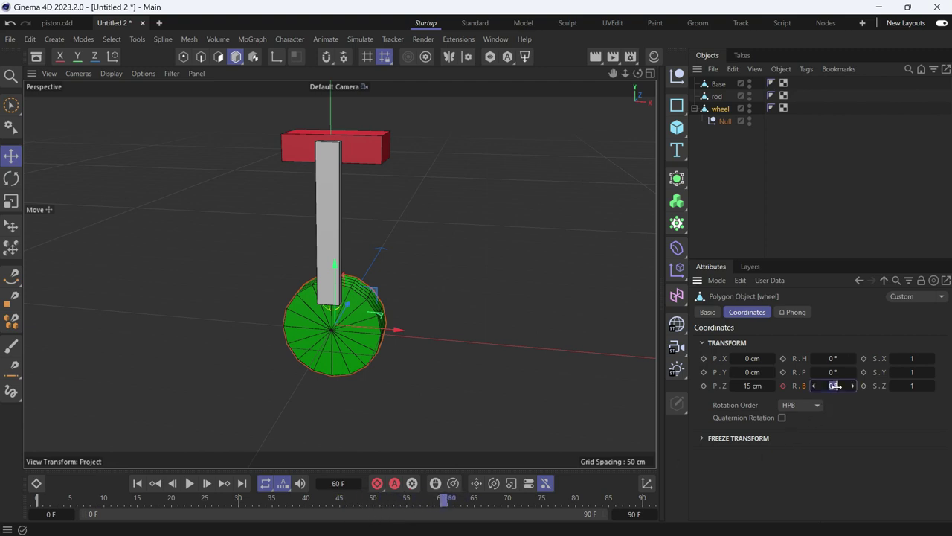
type("360")
left_click(783, 386)
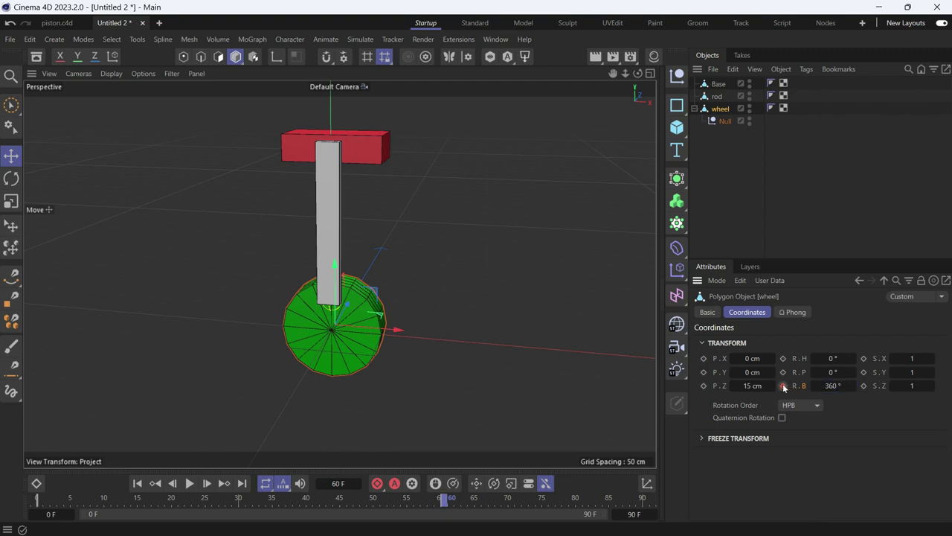
Set the wheel's rotation keys to Linear interpolation and the track's After behaviour to Offset Repeat
left_click(36, 484)
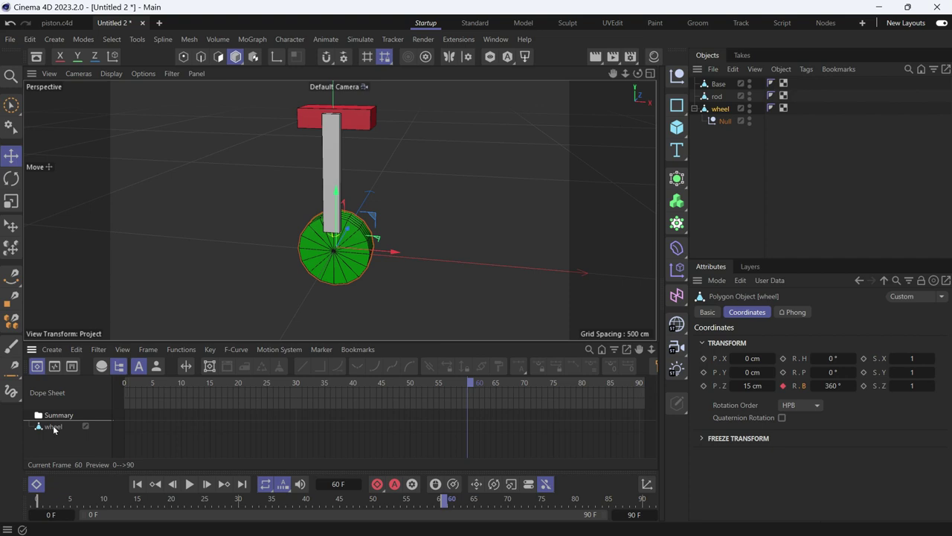
left_click(53, 429)
left_click(59, 439)
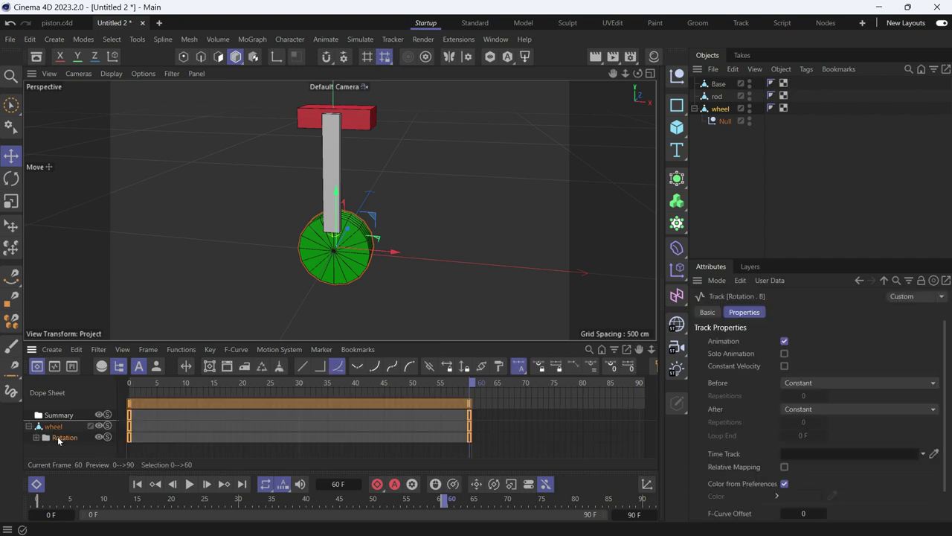
left_click(302, 368)
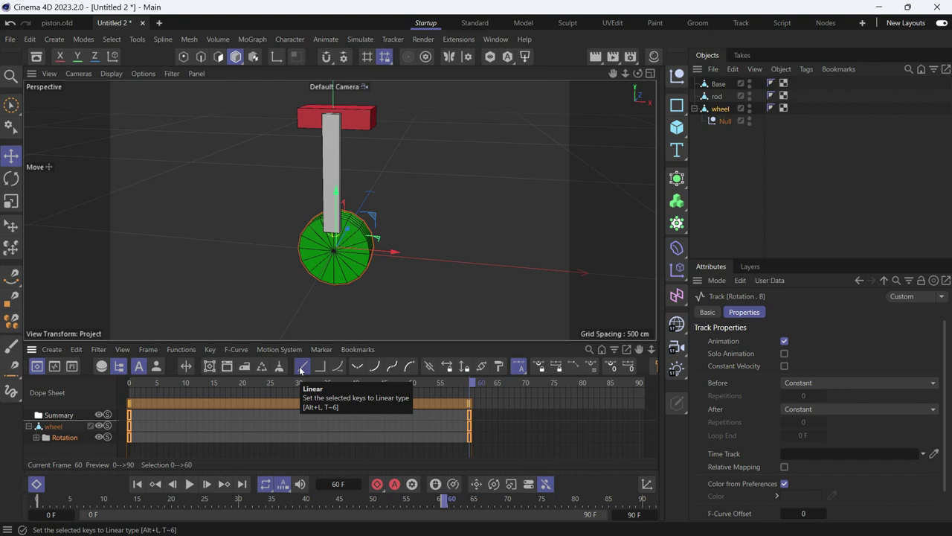
left_click(809, 411)
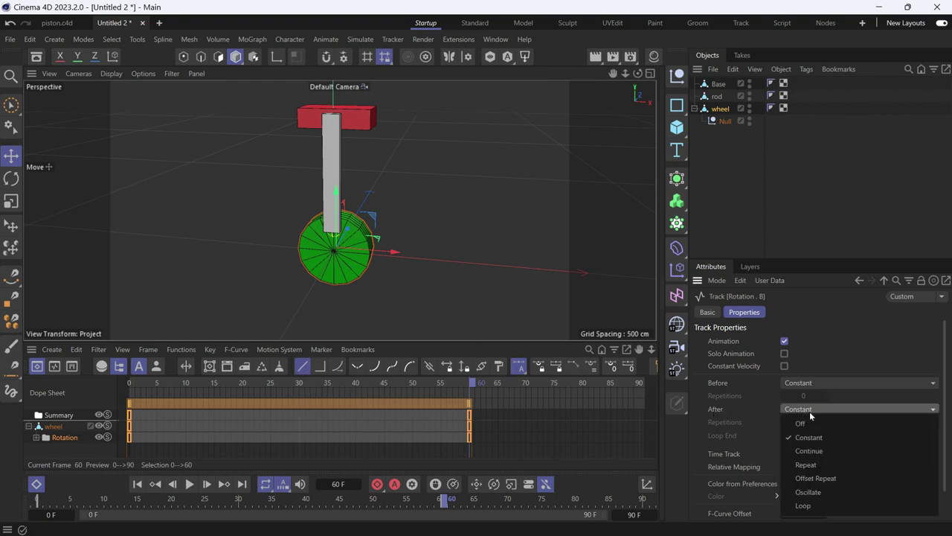
left_click(816, 478)
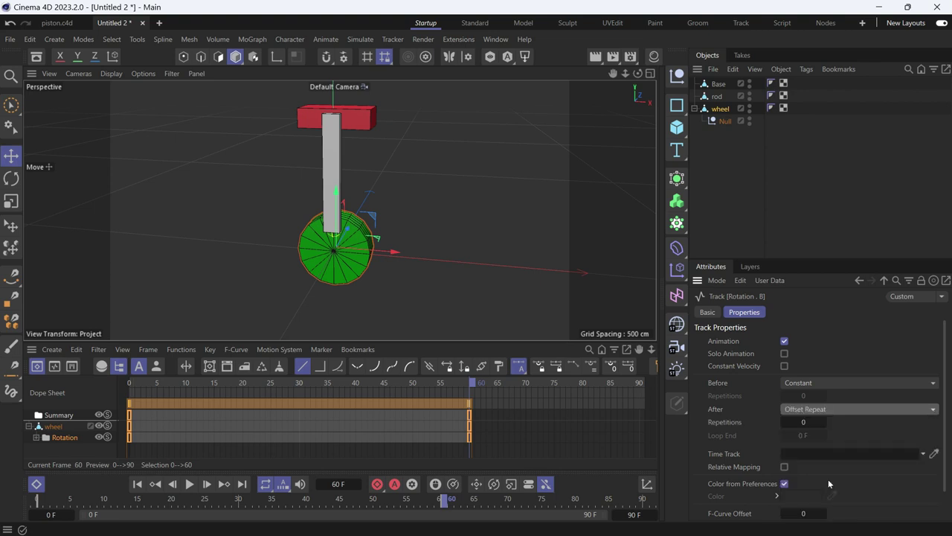
left_click(36, 485)
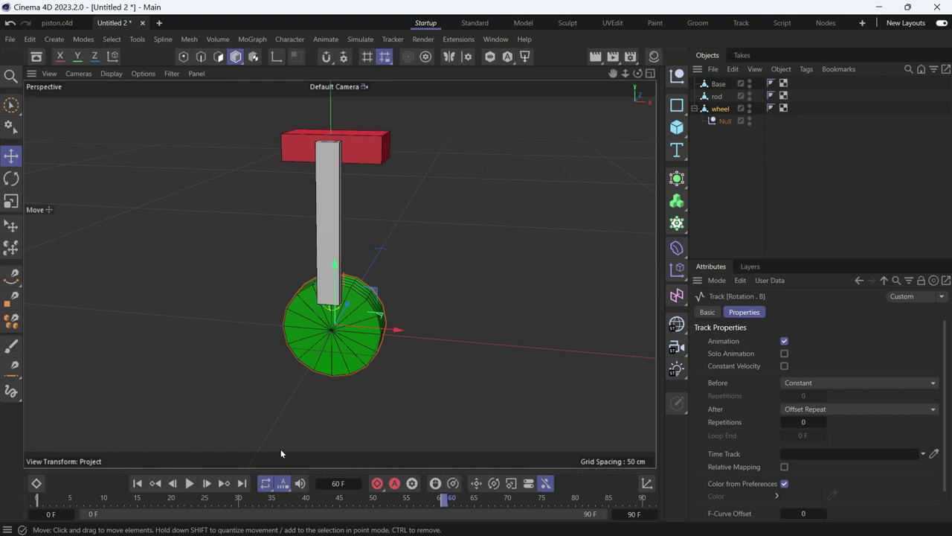
Extend the project's end frame to 200 and play the wheel animation to check the rotation
left_click(188, 484)
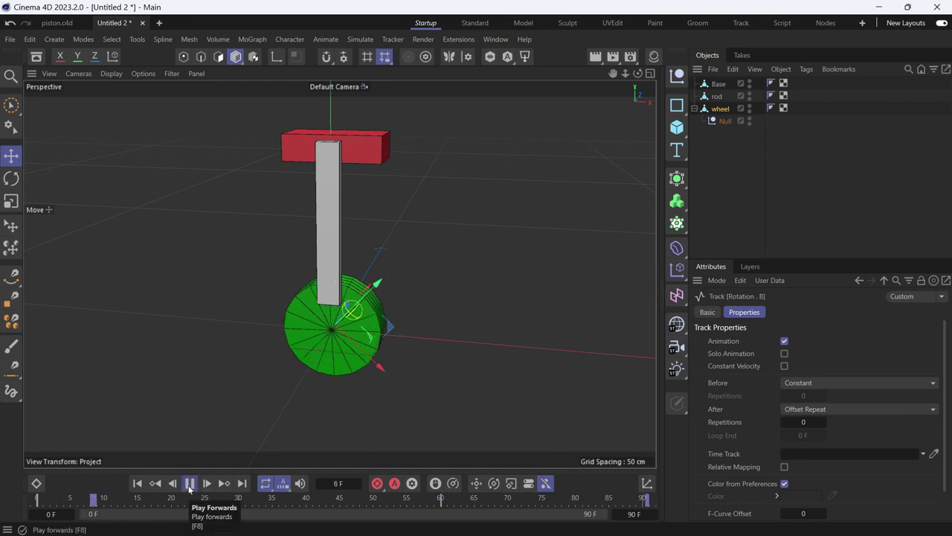
left_click(189, 484)
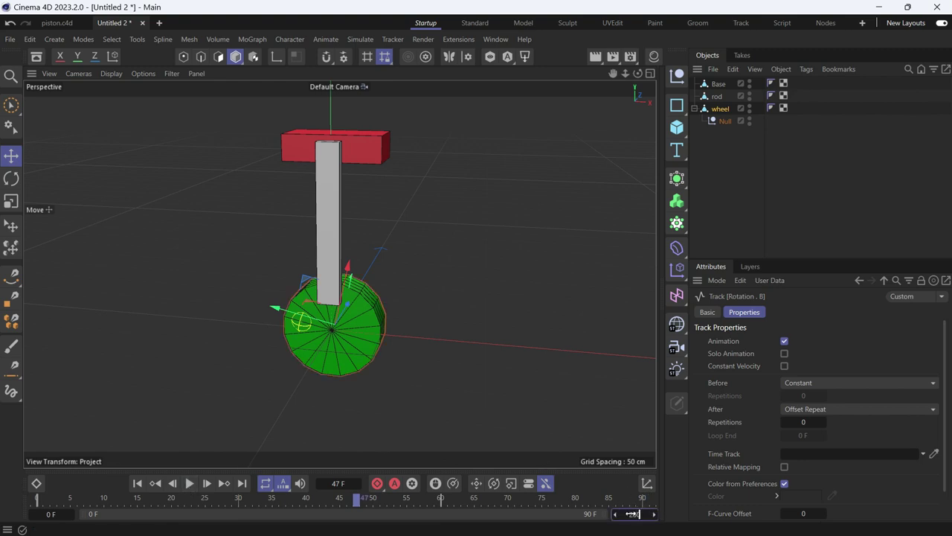
left_click_drag(631, 513, 634, 513)
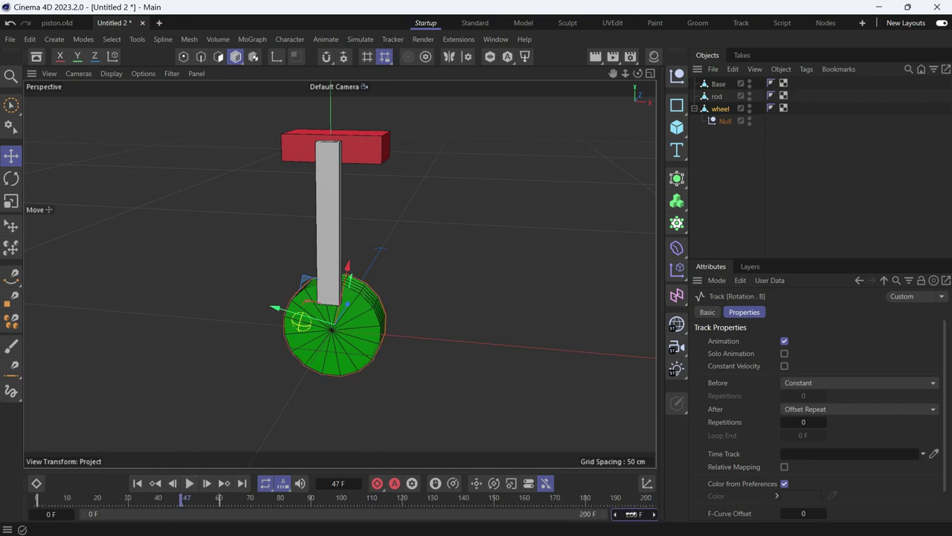
left_click(190, 483)
left_click(190, 484)
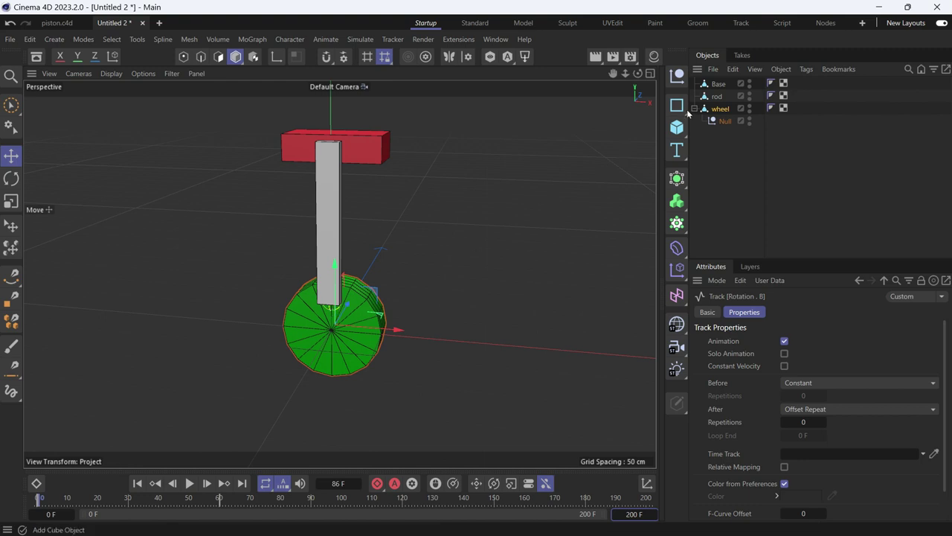
Add a Constraint rigging tag to the Base object and enable its Transform constraint
left_click(719, 85)
right_click(719, 85)
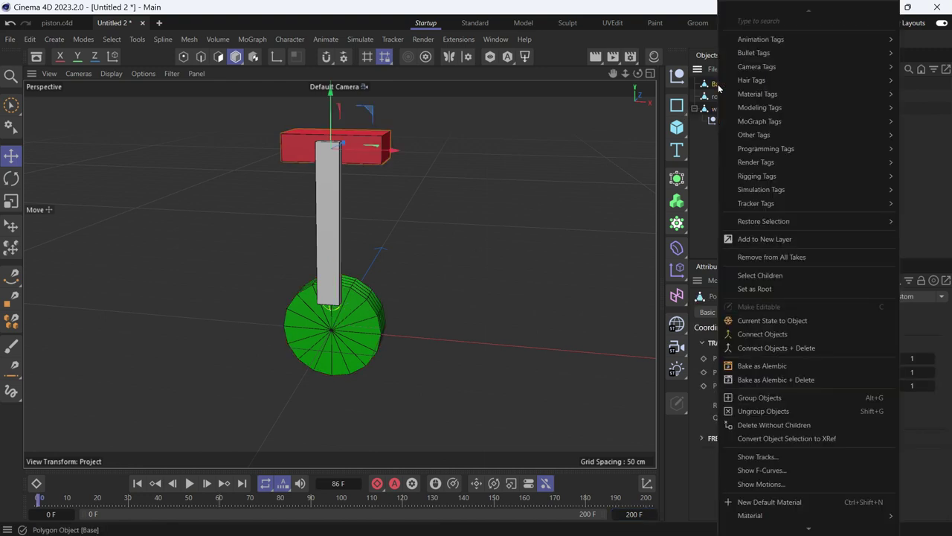
mouse_move(761, 176)
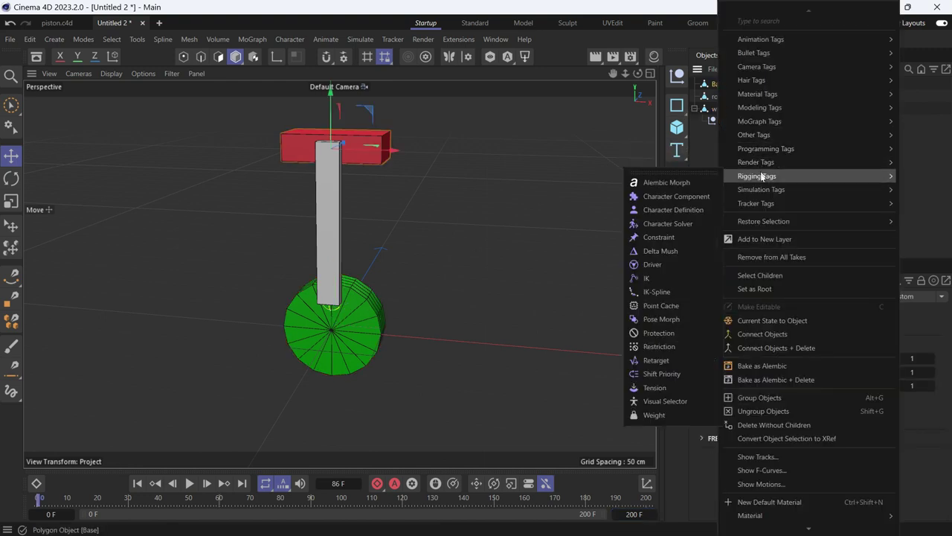
left_click(659, 237)
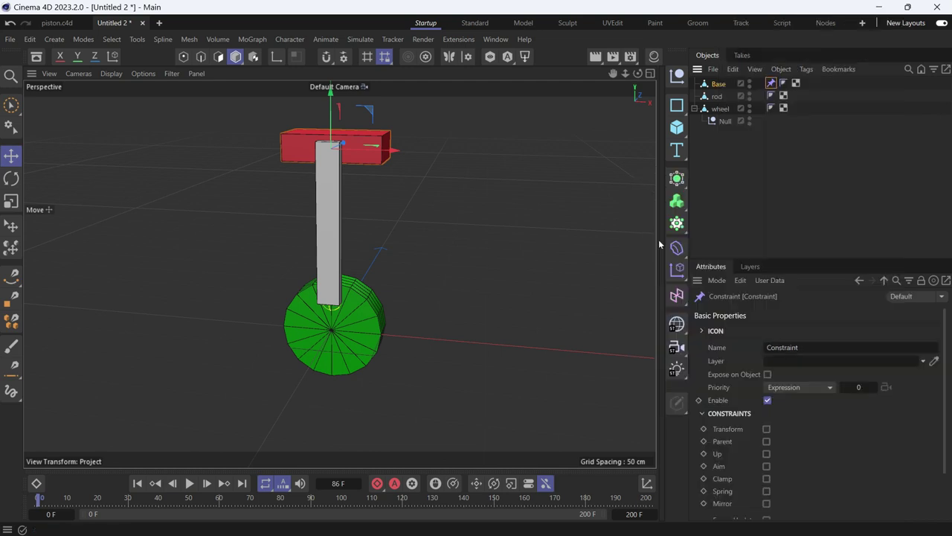
left_click(766, 430)
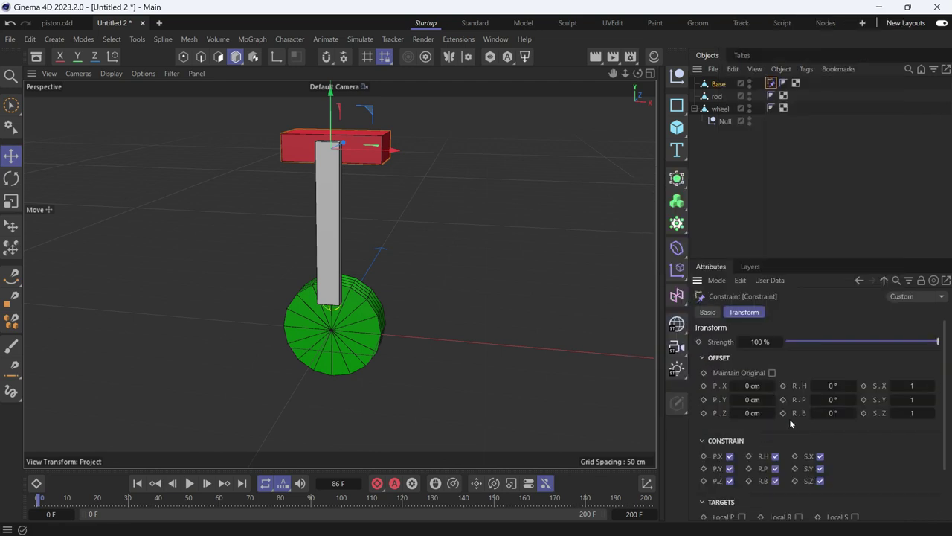
Target the Base's Transform constraint to the null, constrain position only on Y, and enable Maintain Original
left_click_drag(947, 381, 947, 445)
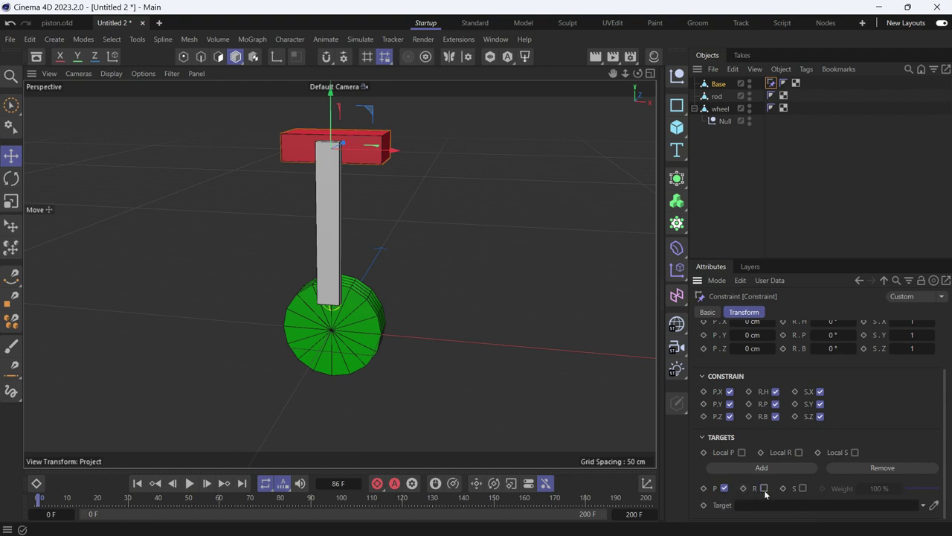
left_click(730, 392)
left_click(730, 416)
left_click_drag(725, 121, 781, 509)
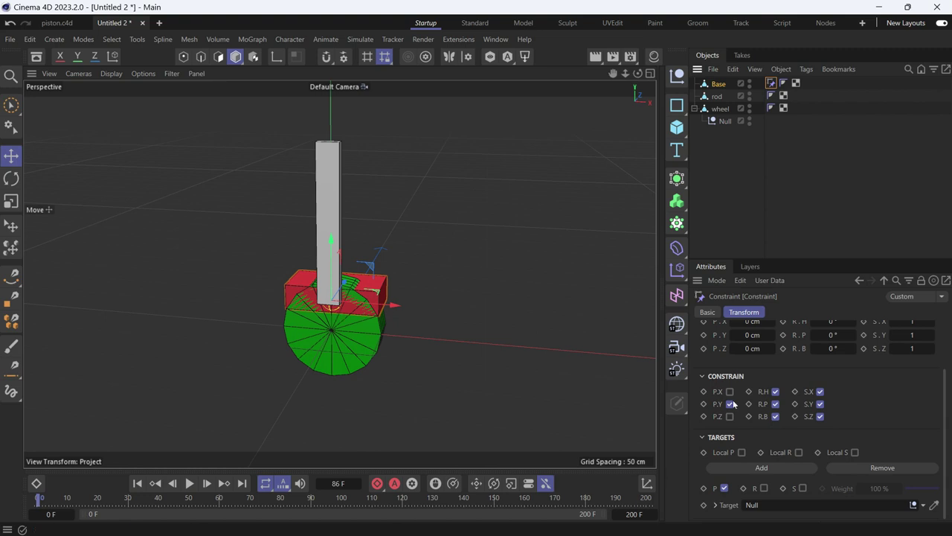
scroll(890, 367, "up", 2)
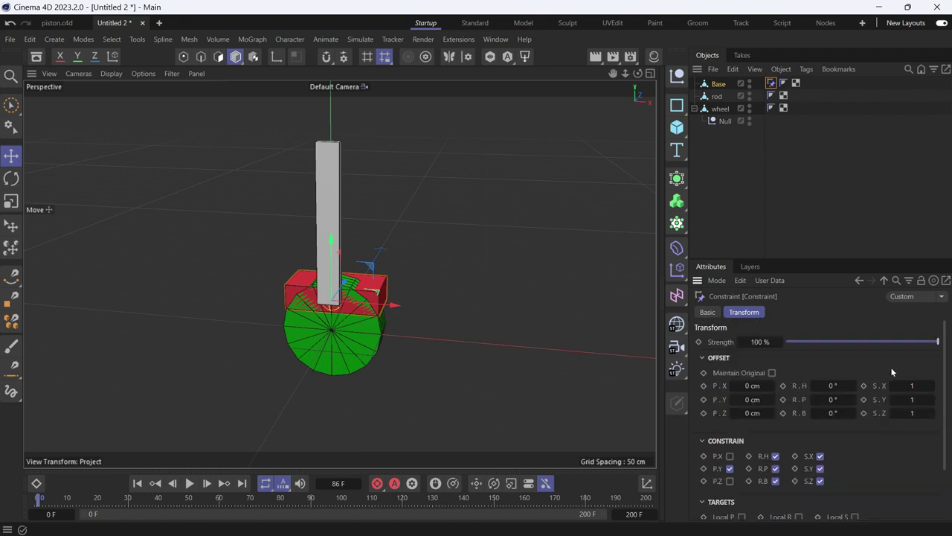
left_click(772, 373)
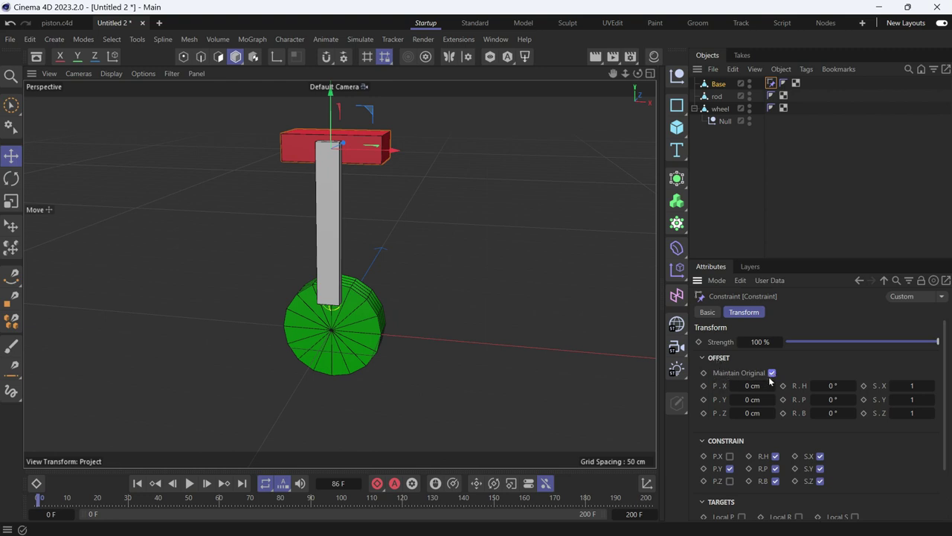
Play the animation to check the Base's vertical movement, and return to the first frame
left_click(189, 484)
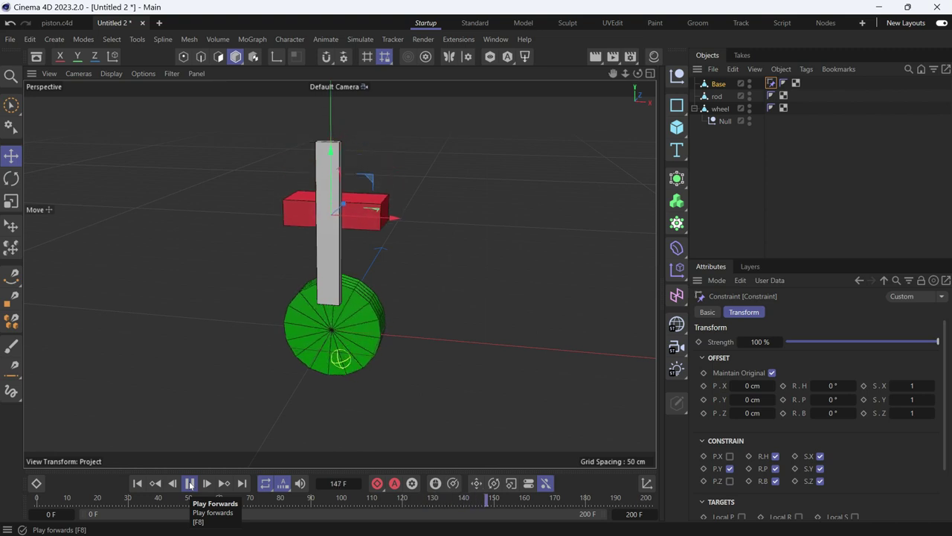
left_click(190, 484)
left_click(137, 484)
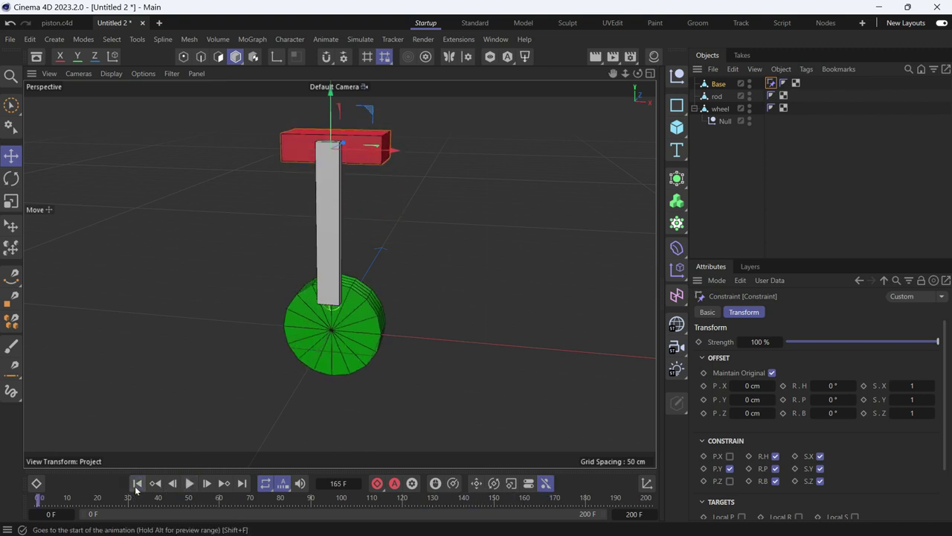
Make the rod a child of the Base, play the animation to check that they move together, and return to the start
left_click(719, 96)
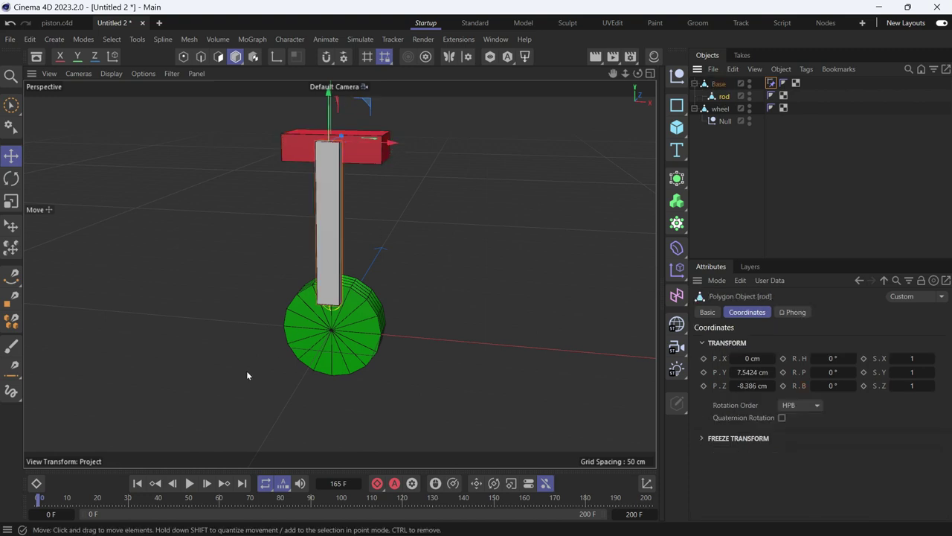
left_click(188, 483)
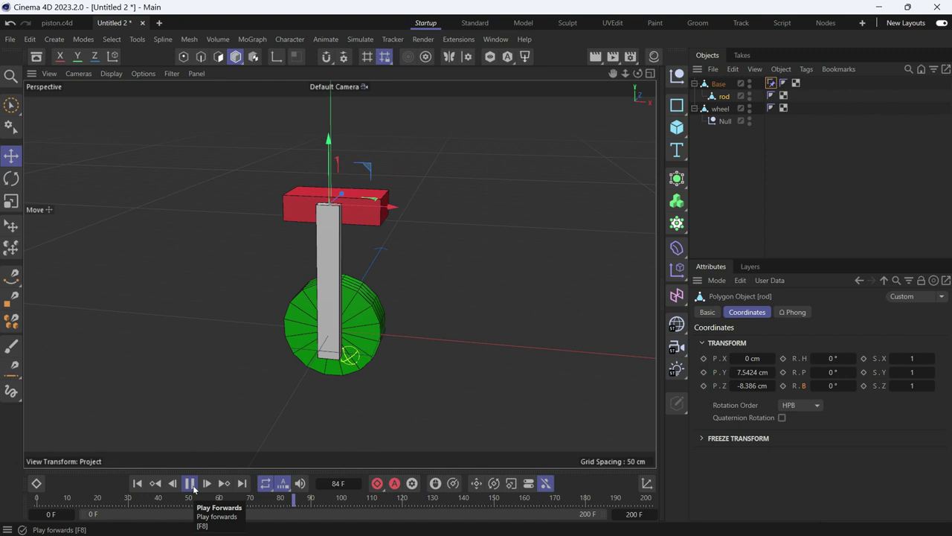
left_click(190, 484)
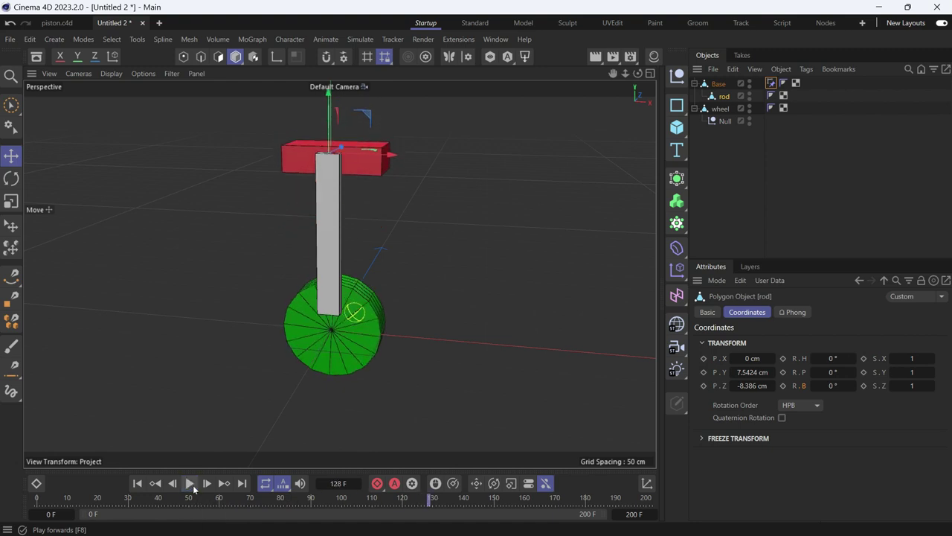
left_click(137, 484)
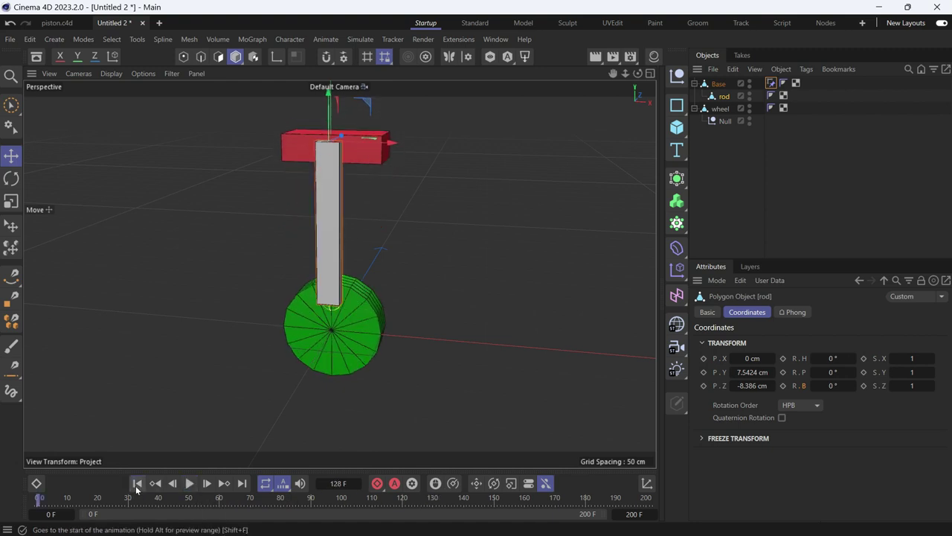
Add a Constraint rigging tag to the rod and enable its Aim constraint
right_click(722, 101)
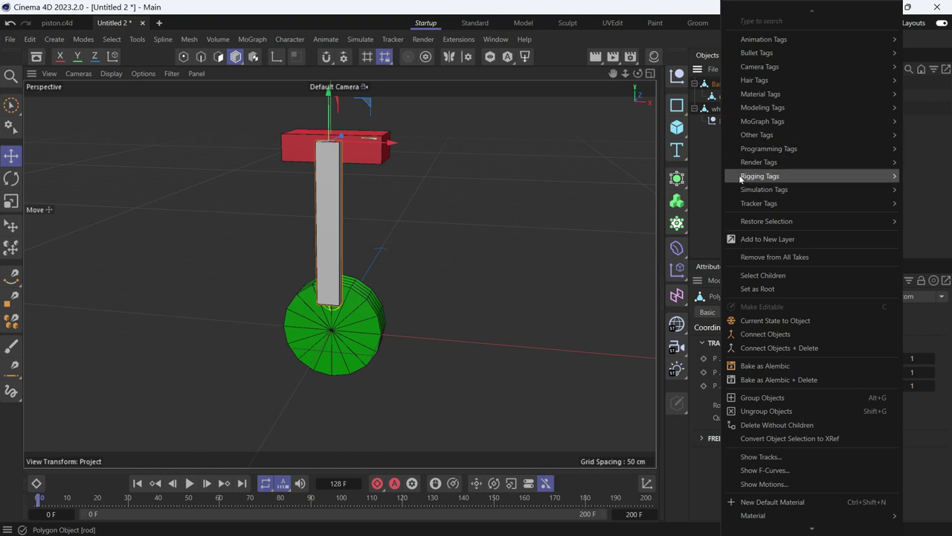
mouse_move(748, 181)
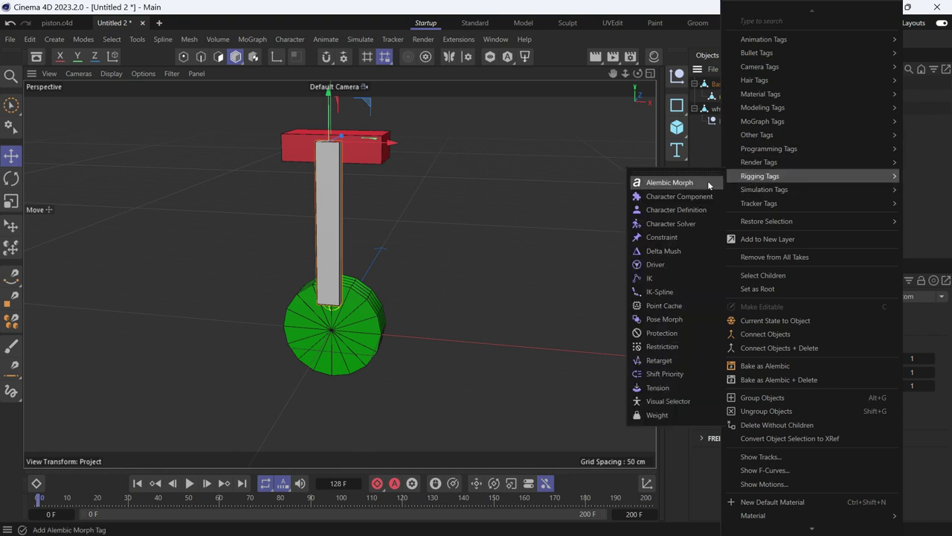
left_click(680, 239)
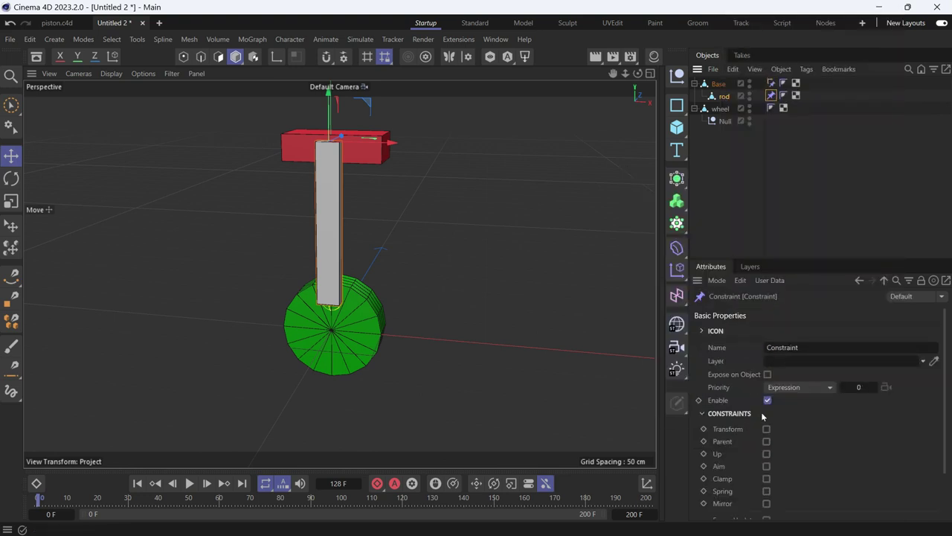
left_click(767, 469)
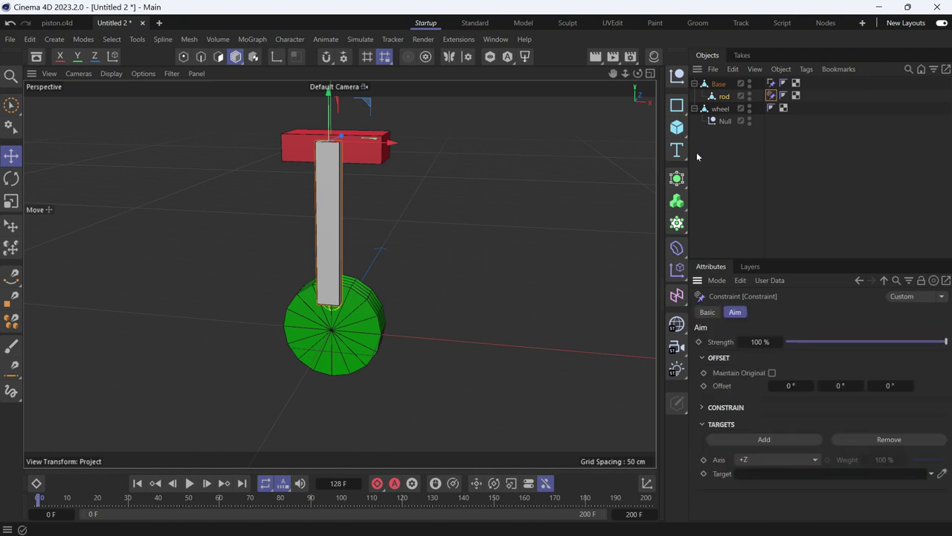
Set the rod's Aim constraint axis to -Y with the Null as target, and play the animation to check it
left_click(723, 96)
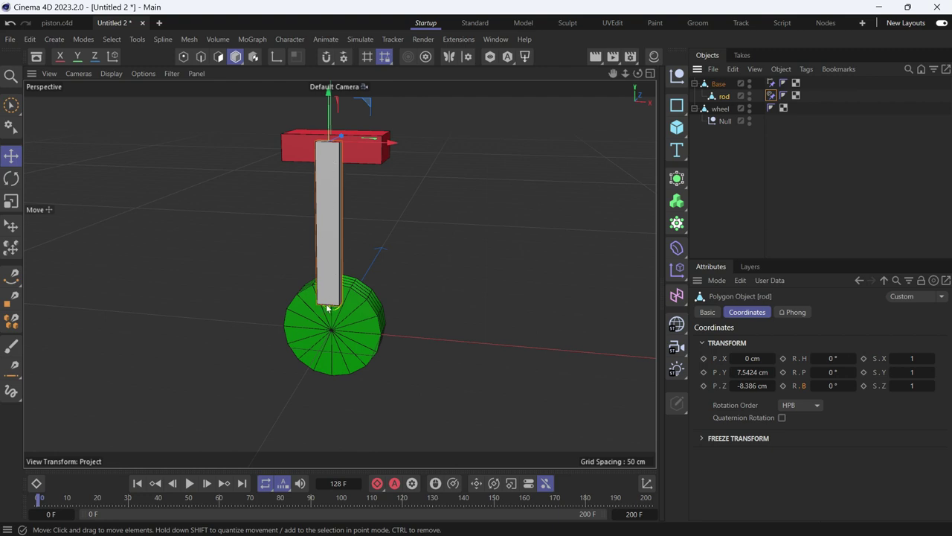
left_click(771, 96)
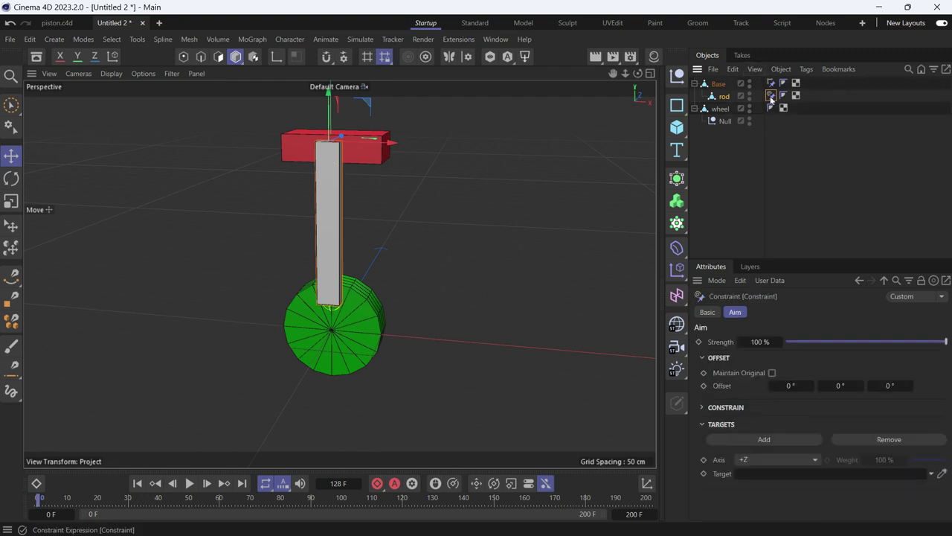
left_click(760, 458)
left_click(775, 417)
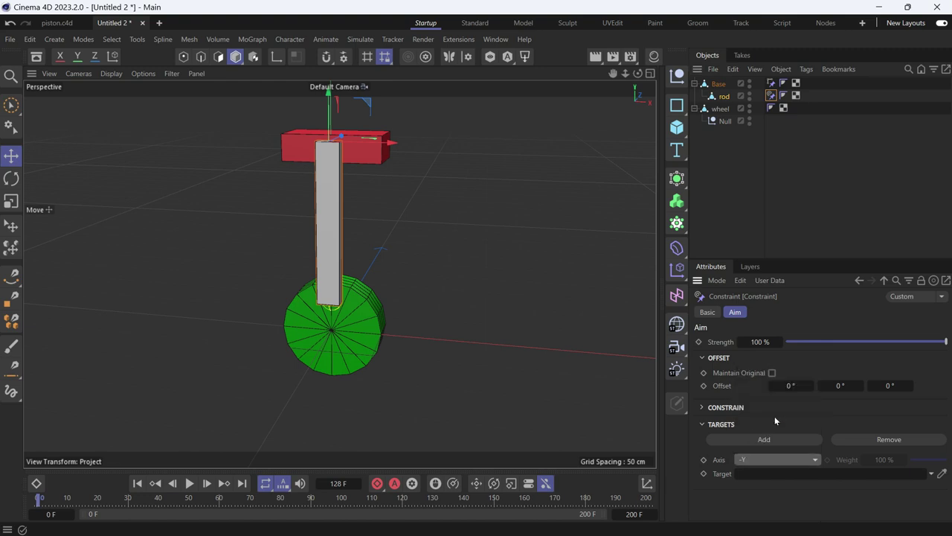
left_click_drag(725, 120, 790, 473)
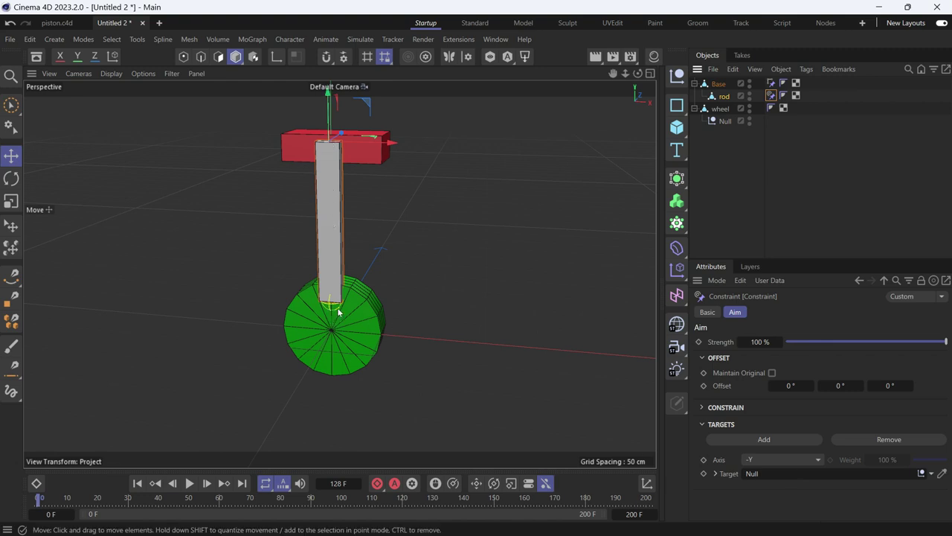
left_click(190, 484)
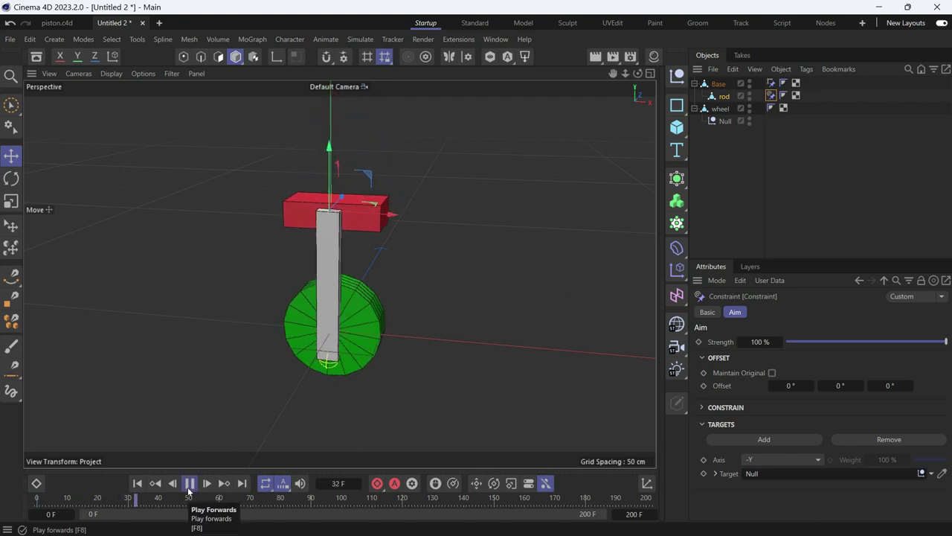